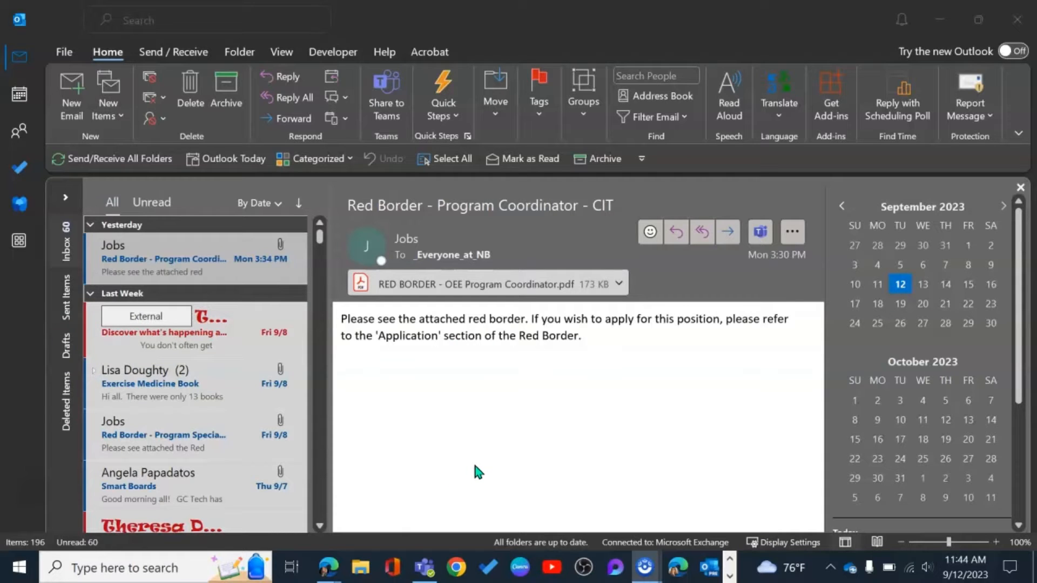
# - Open To Do and review the Assigned to me, Flagged email and Tasks lists
pyautogui.click(10, 171)
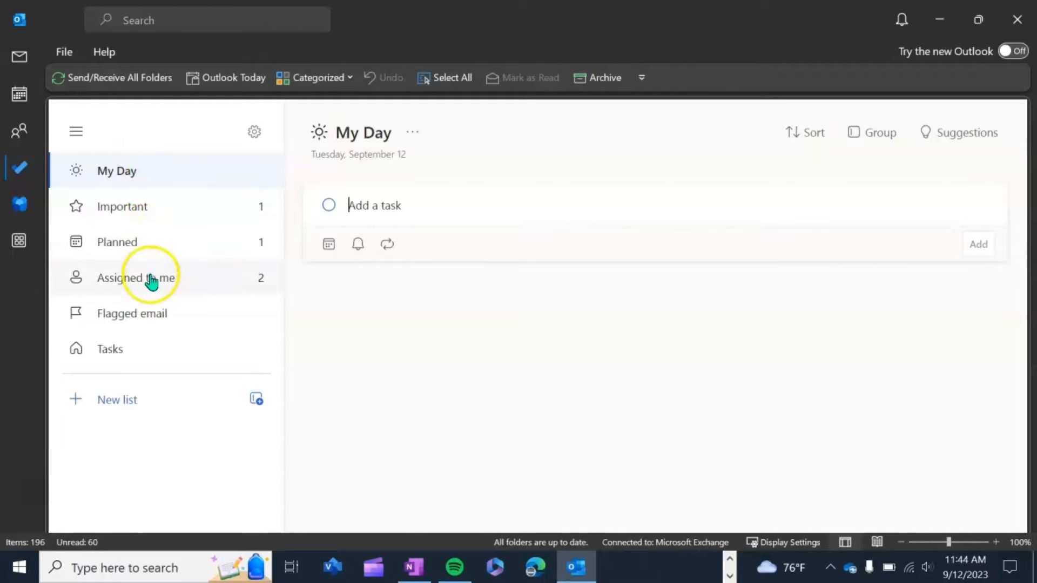
pyautogui.click(201, 280)
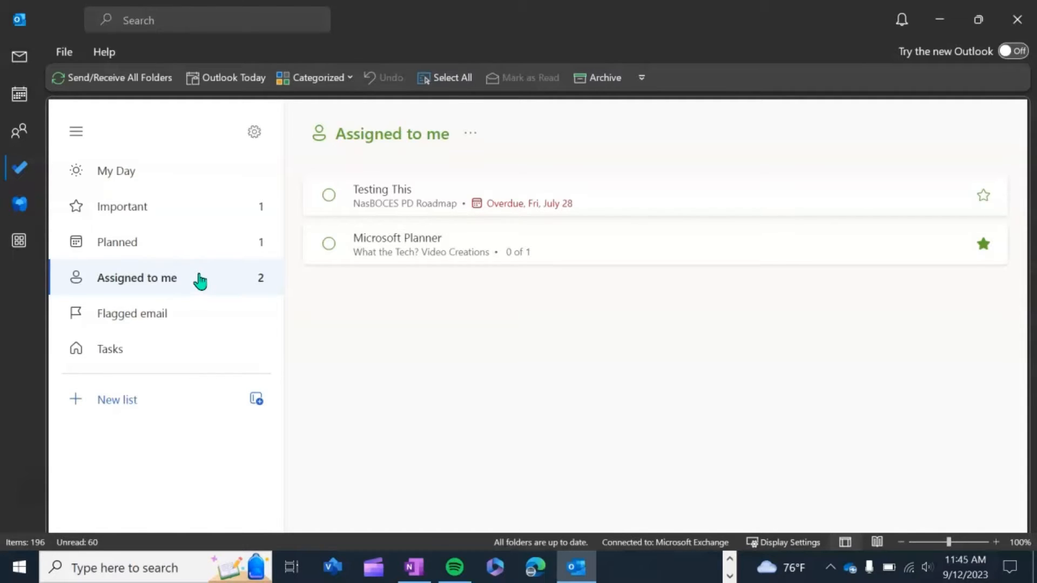
pyautogui.click(156, 314)
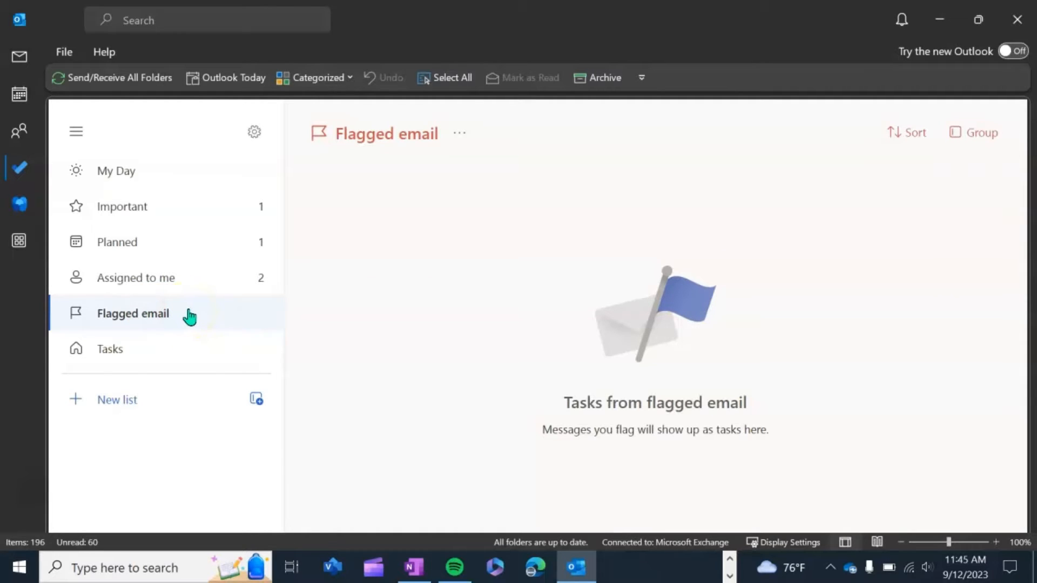
pyautogui.click(110, 349)
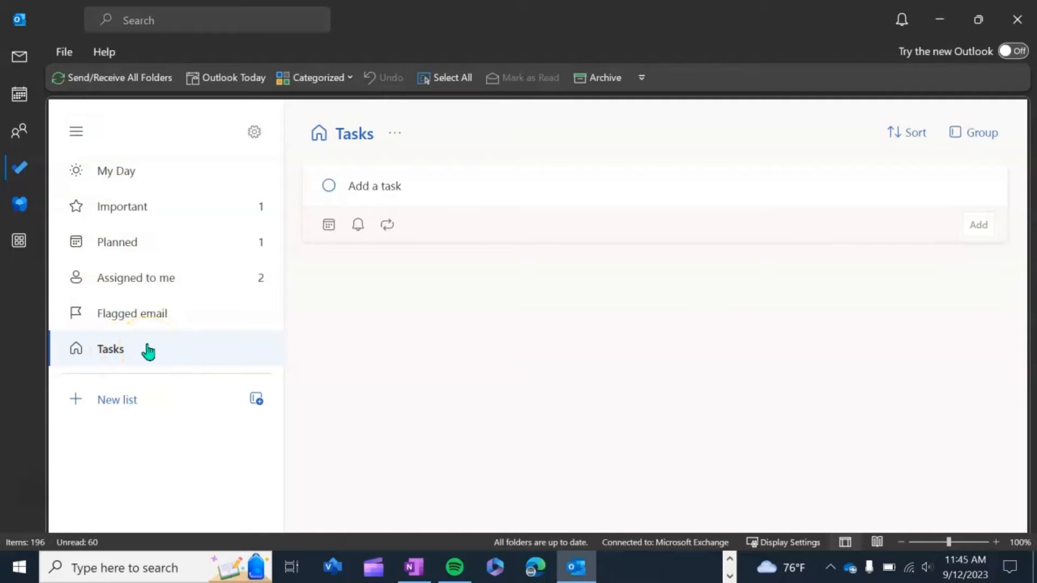
# - Create a new list group named "Data Collection" in To Do
pyautogui.click(134, 399)
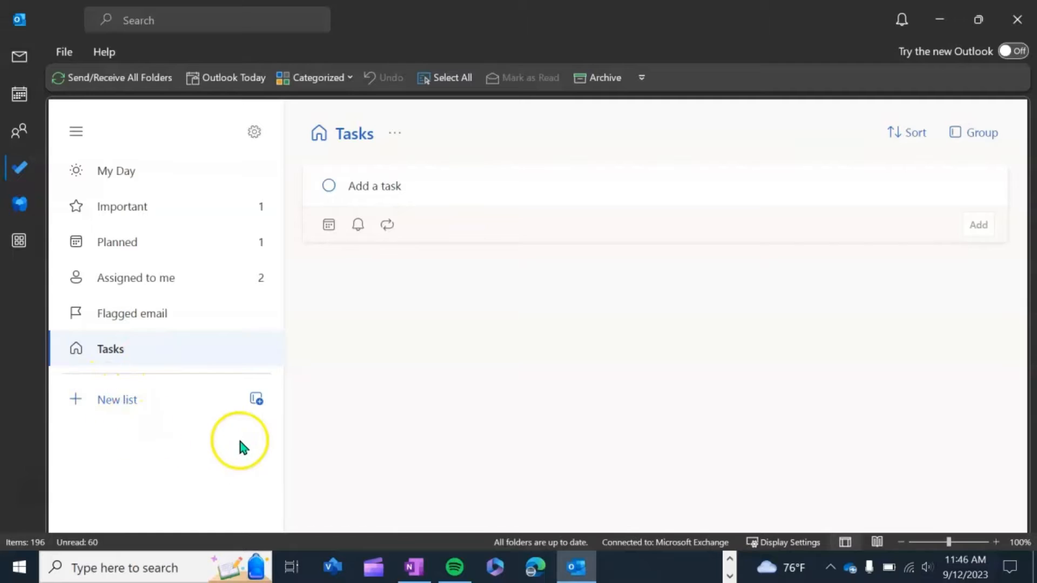
pyautogui.click(257, 400)
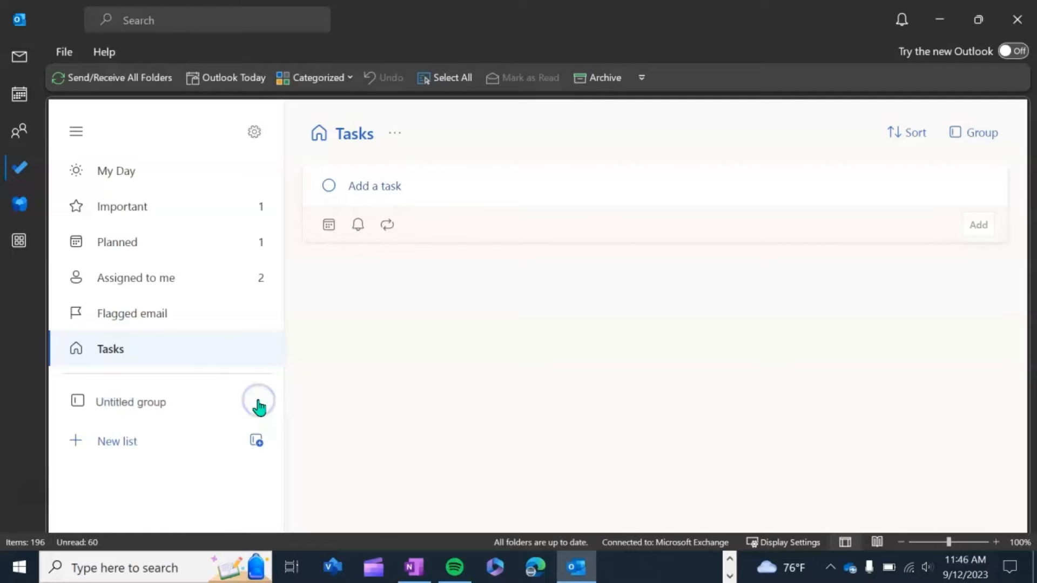
pyautogui.click(340, 416)
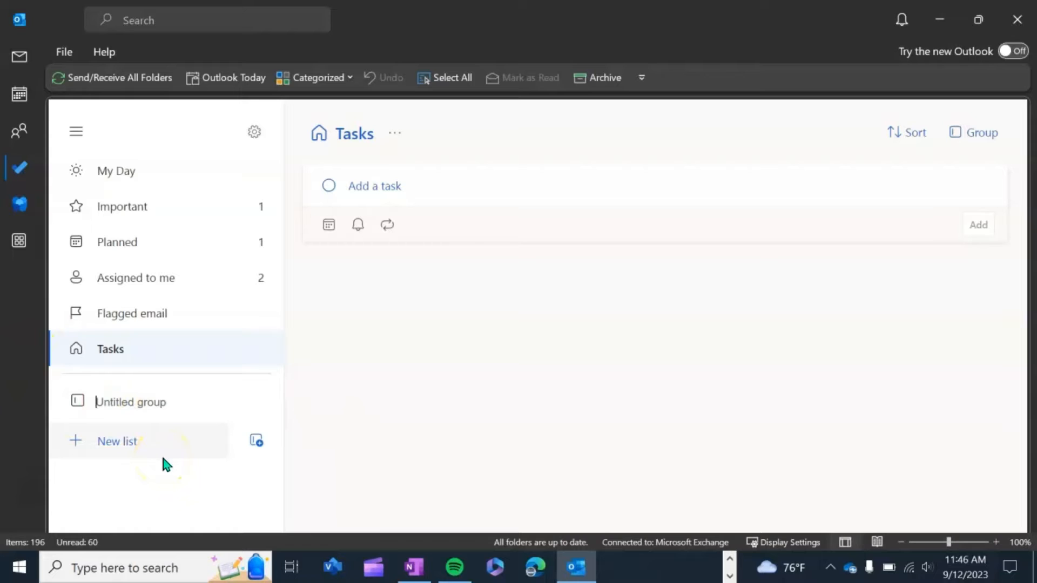
pyautogui.write('Data Collection')
pyautogui.press('Return')
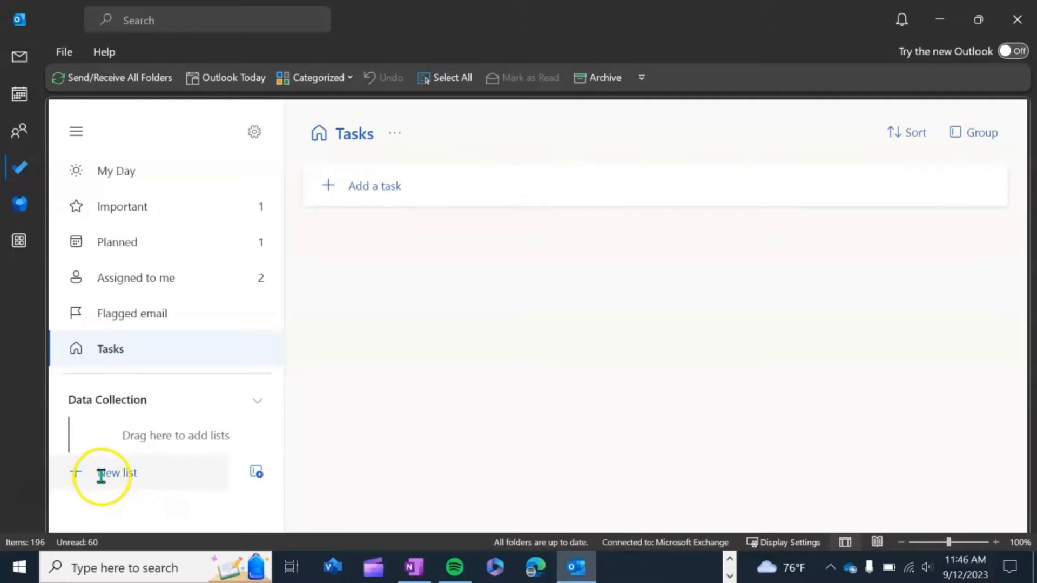
# - Create a list named "Week 1" and move it into the Data Collection group
pyautogui.click(81, 473)
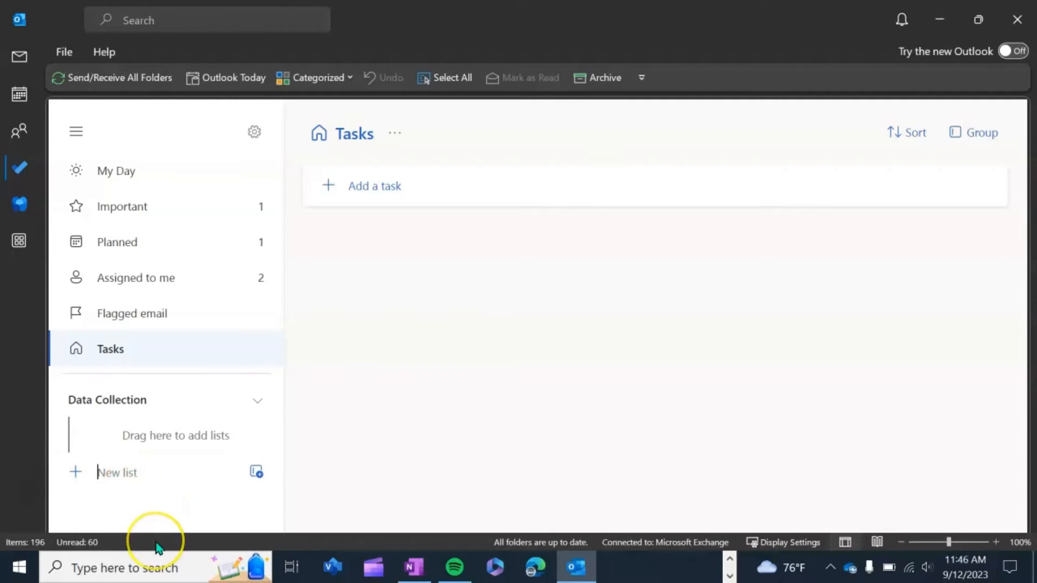
pyautogui.write('We')
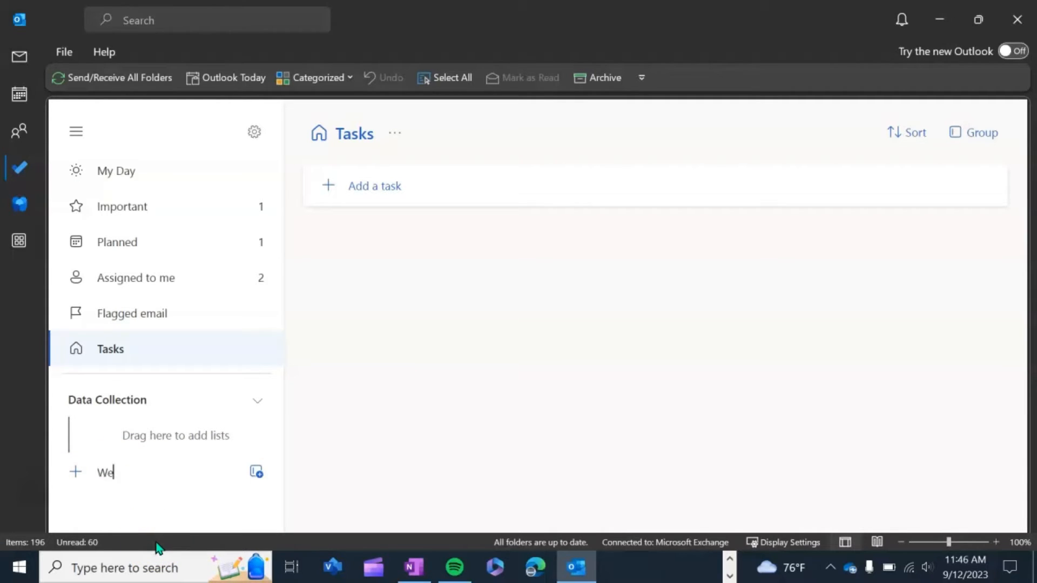
pyautogui.write('ek 1')
pyautogui.press('Return')
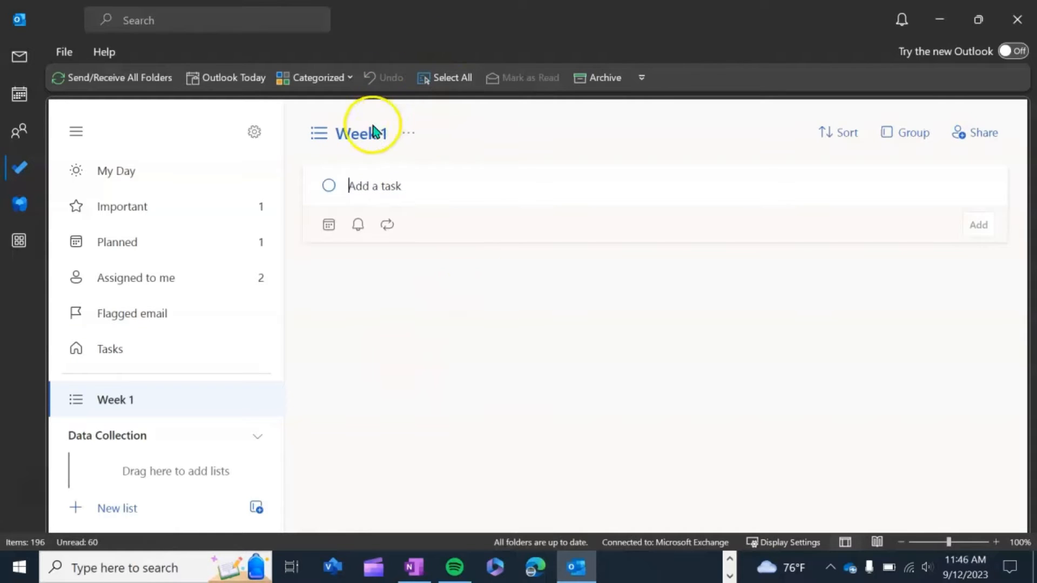
pyautogui.click(131, 397)
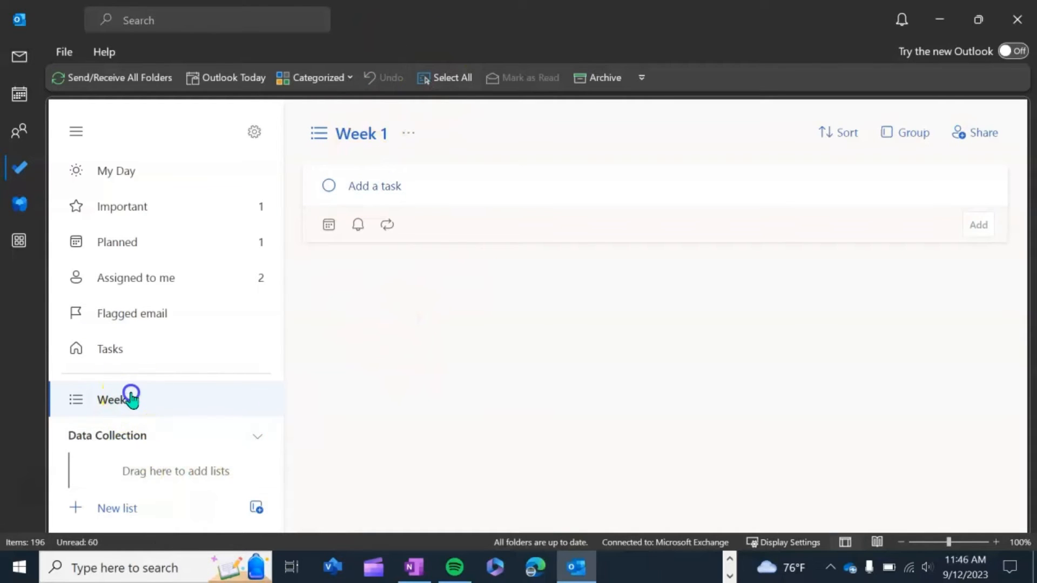
pyautogui.moveTo(131, 397); pyautogui.dragTo(168, 478)
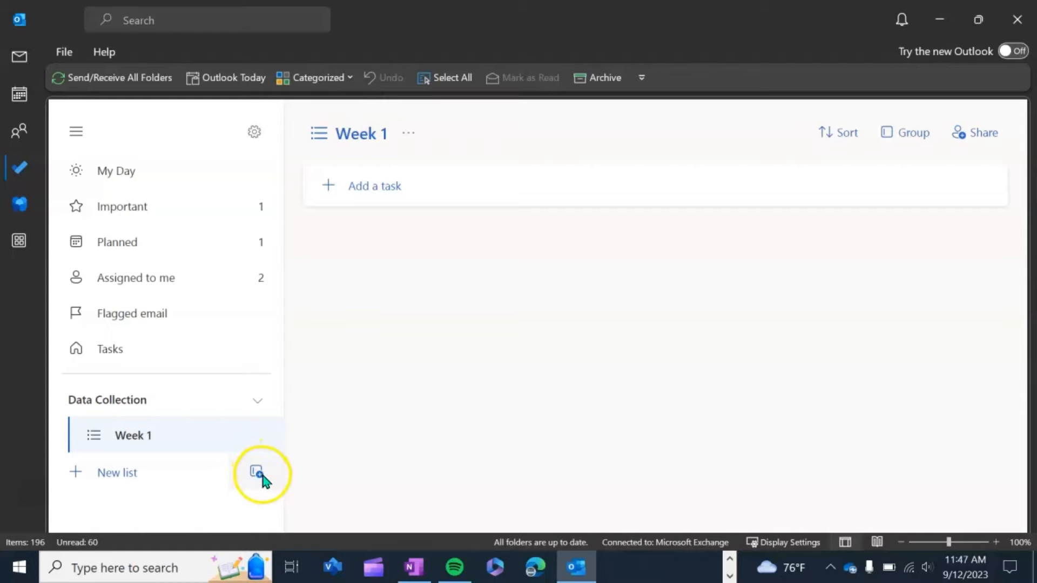
# - Return to the mail view and start a new task titled "Collect the data from excel workbook 1"
pyautogui.click(24, 170)
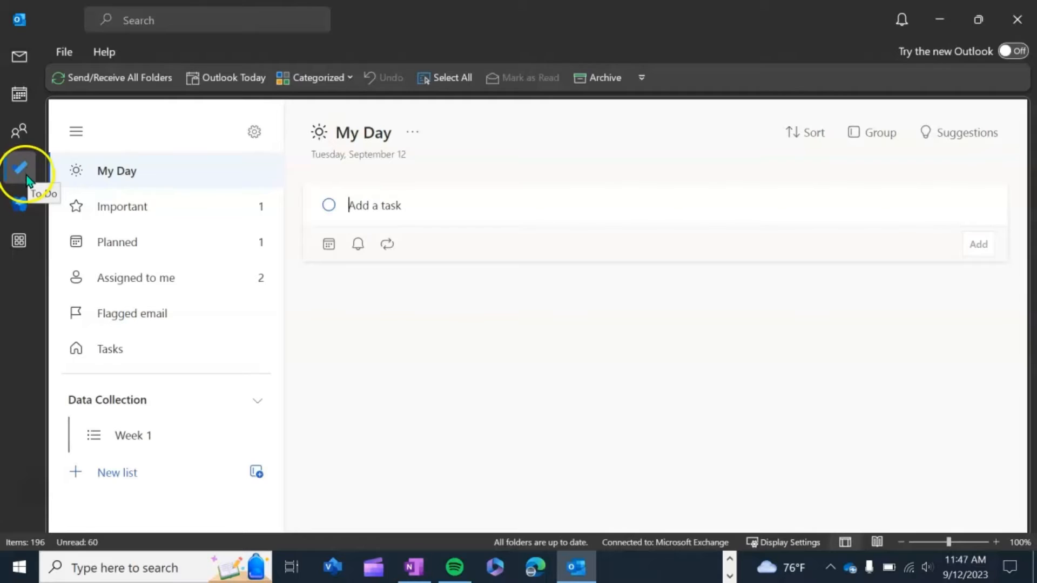
pyautogui.click(22, 46)
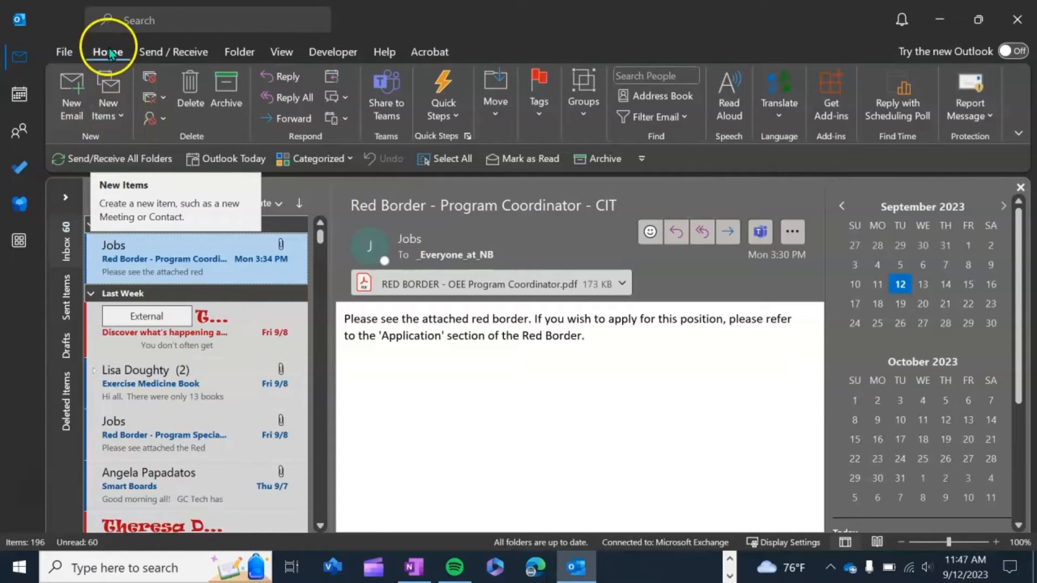
pyautogui.click(123, 115)
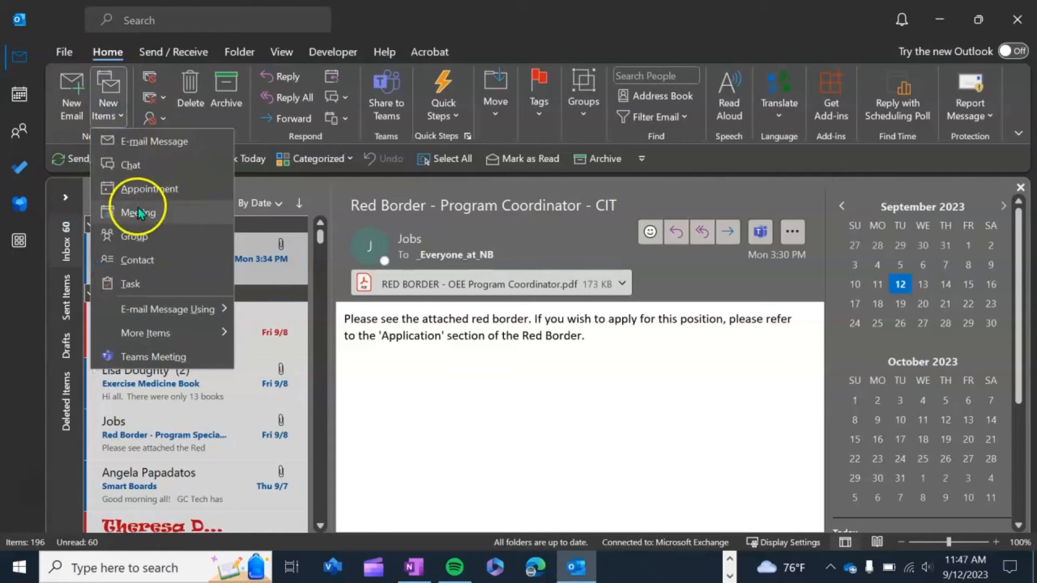
pyautogui.click(154, 284)
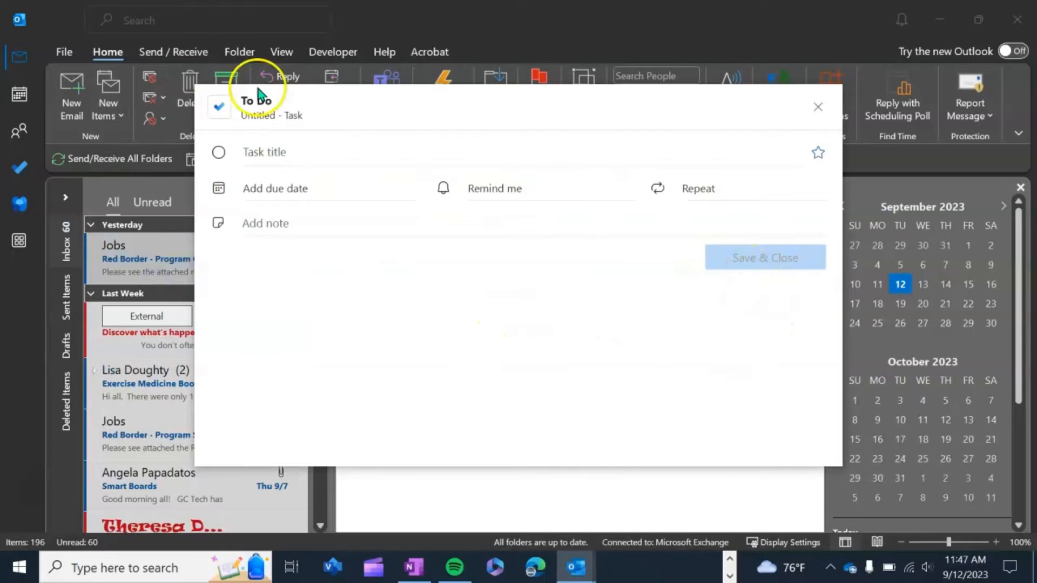
pyautogui.click(276, 151)
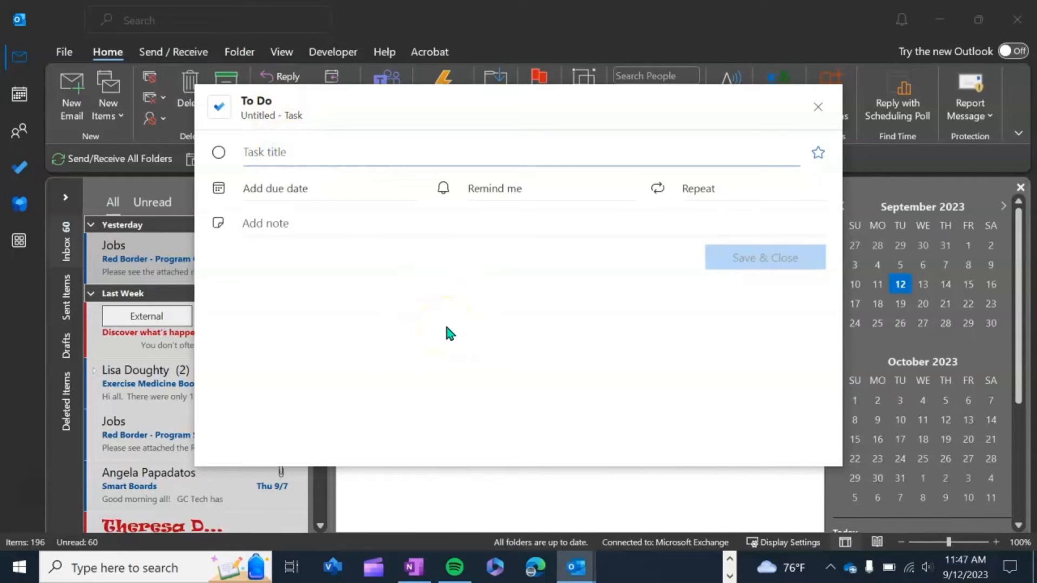
pyautogui.write('Collect the data from excel workbook 1')
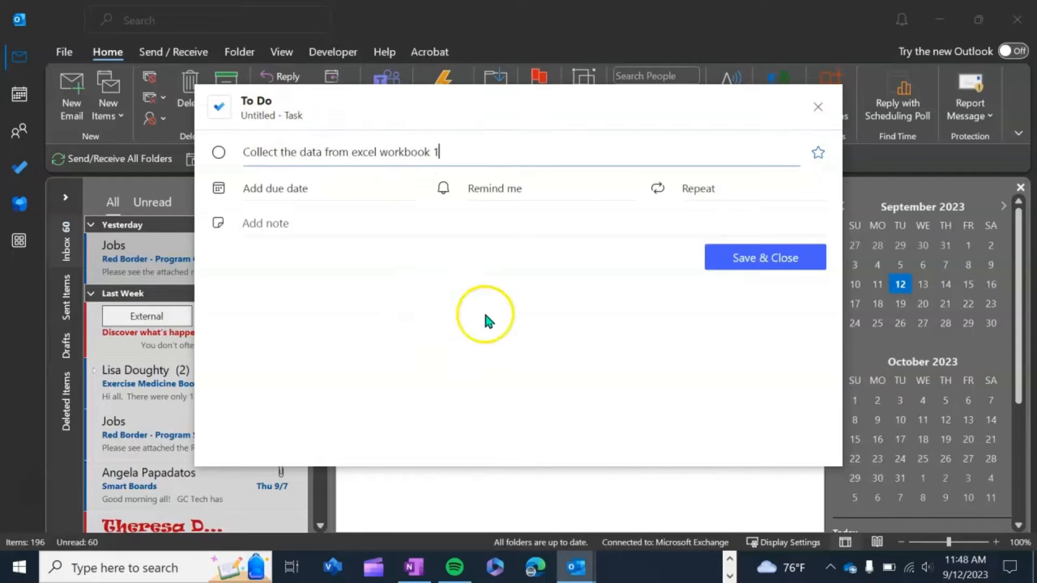
# - Make the task due Tomorrow with the note "Go into the 2023 folder", mark it as important and save it
pyautogui.click(279, 186)
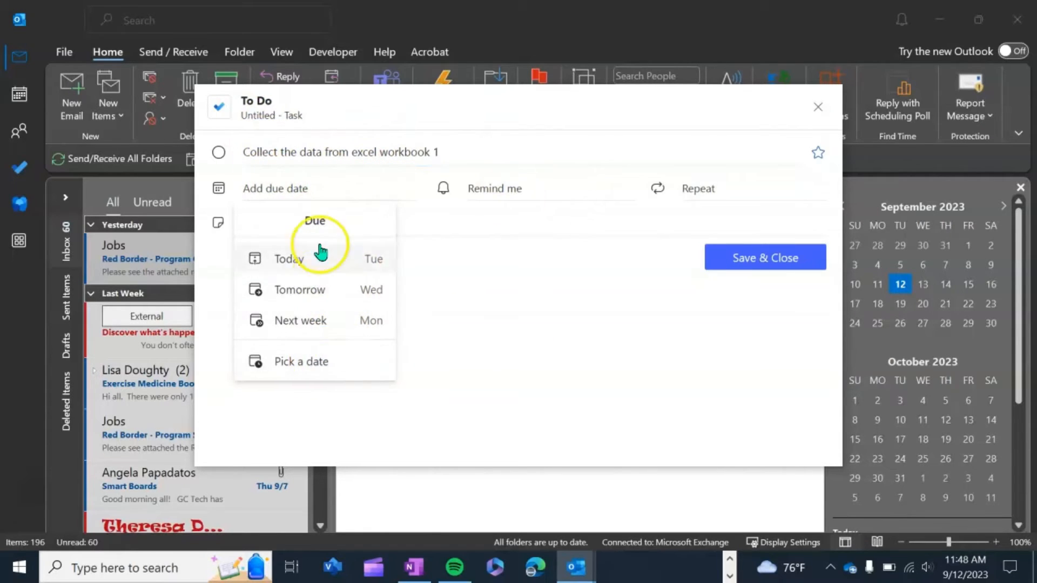
pyautogui.click(543, 207)
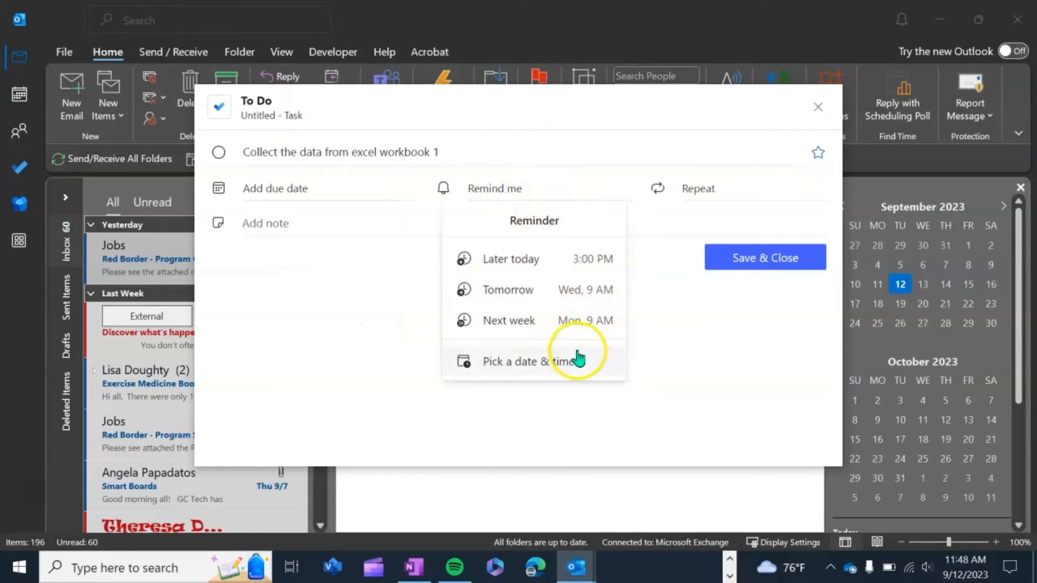
pyautogui.click(744, 191)
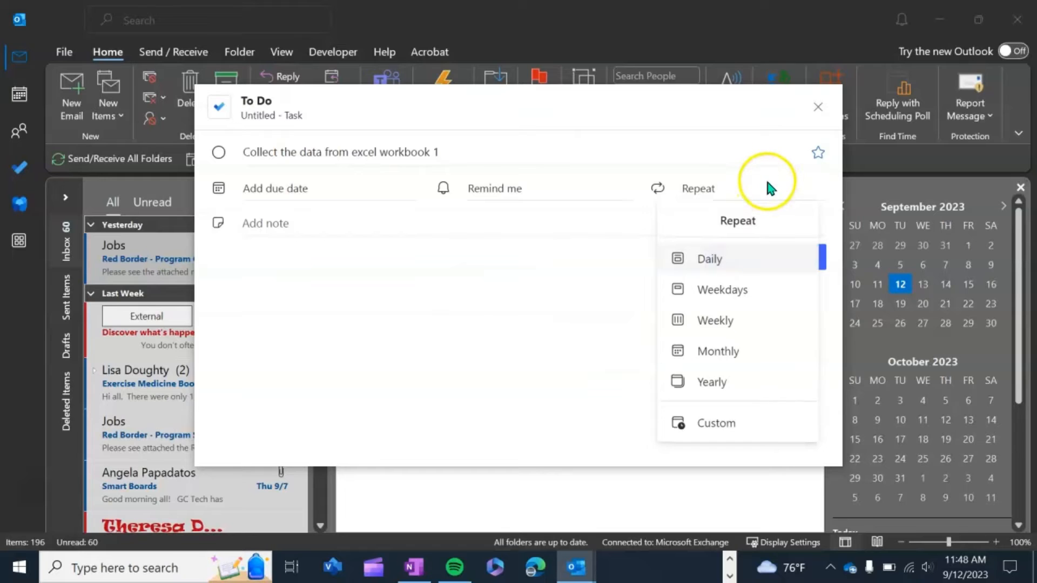
pyautogui.click(767, 183)
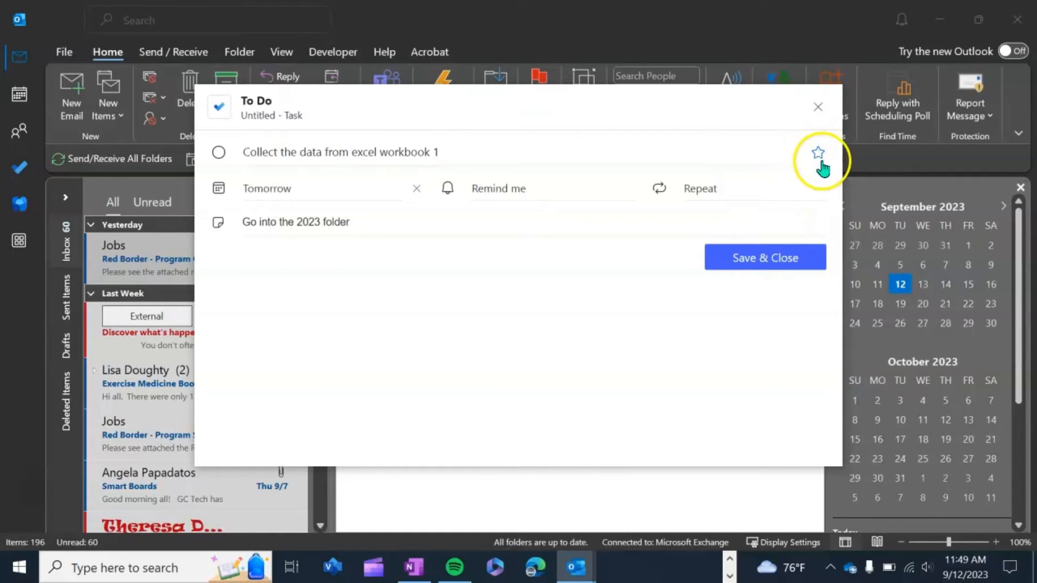
pyautogui.click(819, 154)
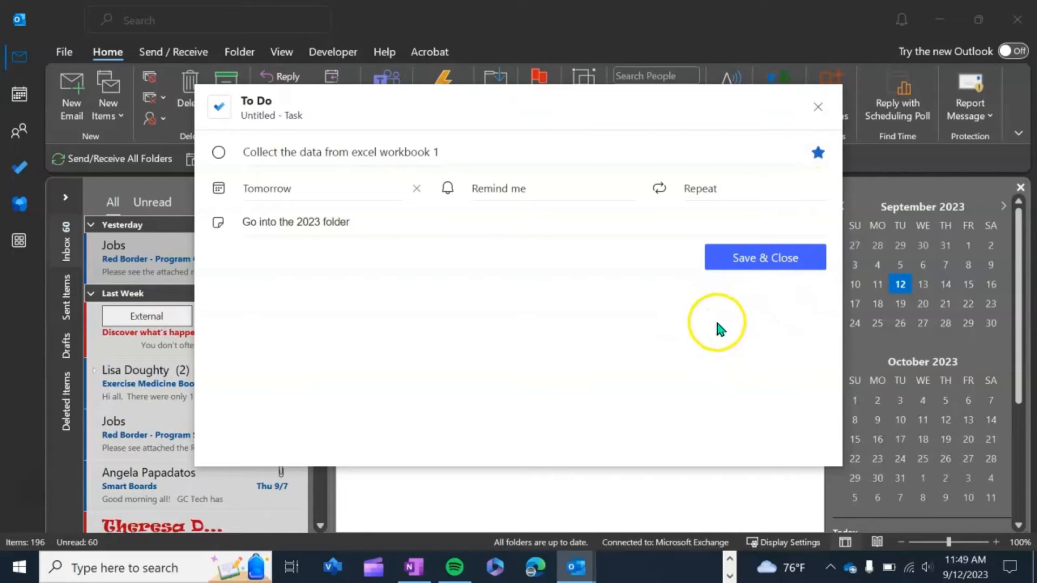
pyautogui.click(761, 263)
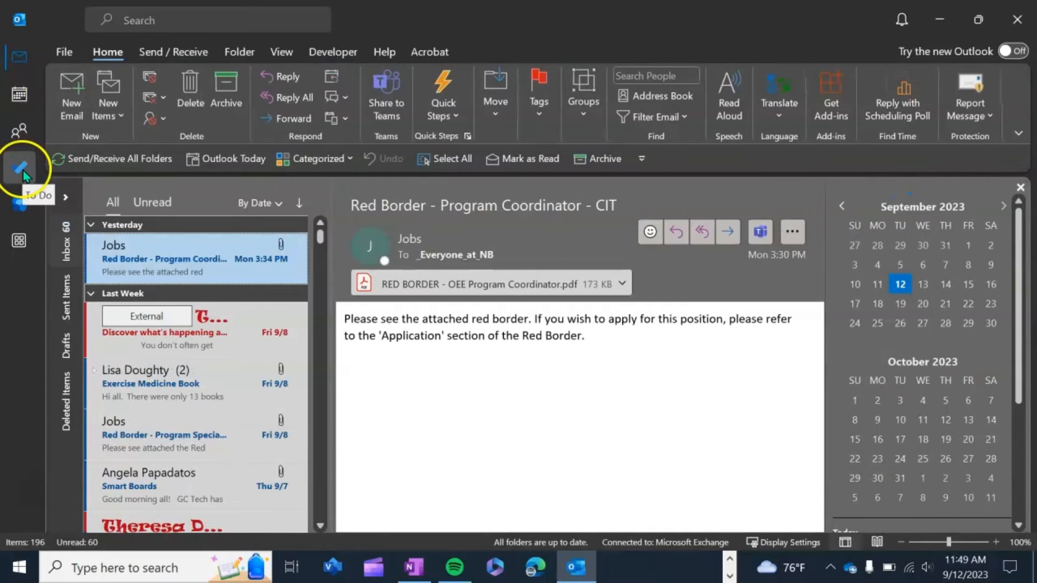
# - Go back to To Do and check the new task in the Tasks and Important lists
pyautogui.click(21, 170)
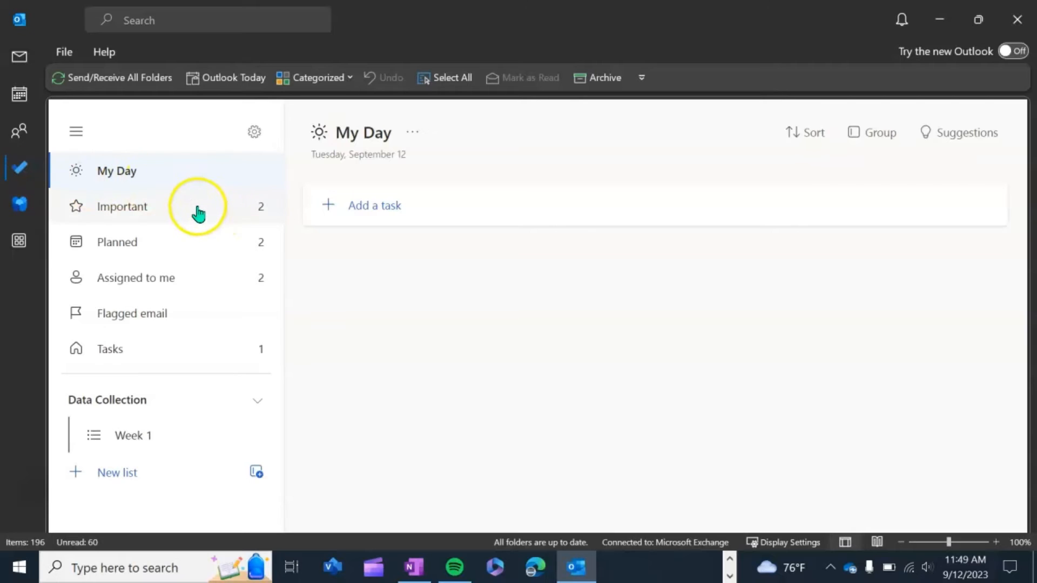
pyautogui.click(179, 349)
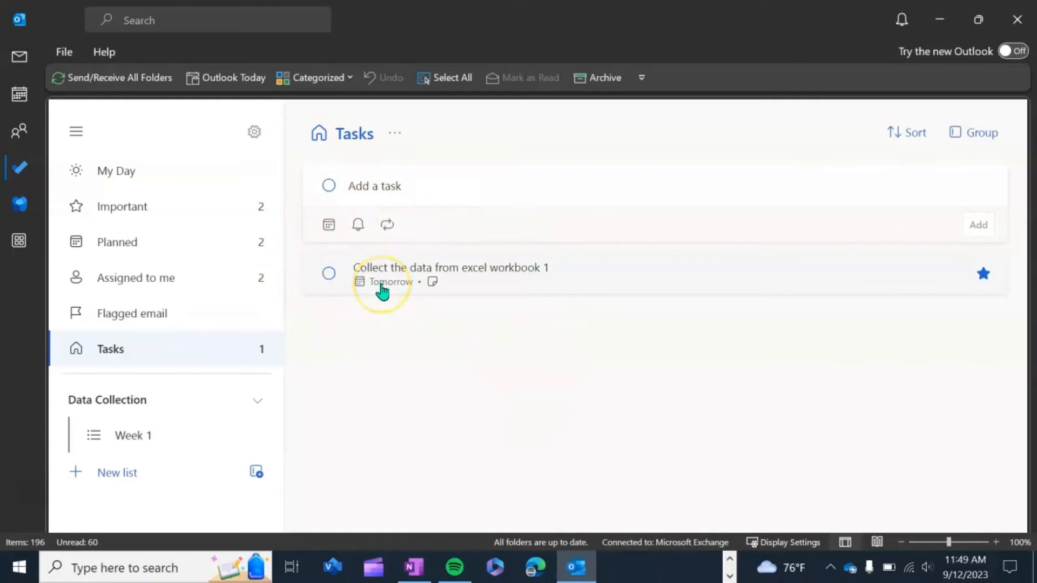
pyautogui.click(424, 290)
pyautogui.click(132, 216)
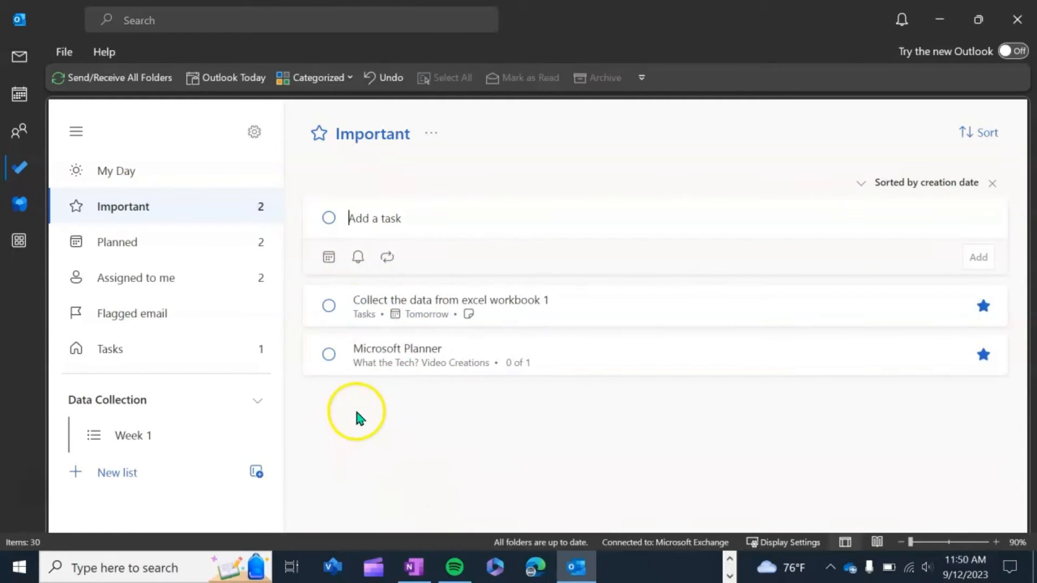
# - Mark the excel workbook task as completed and reopen it from the Completed section of Tasks
pyautogui.click(329, 307)
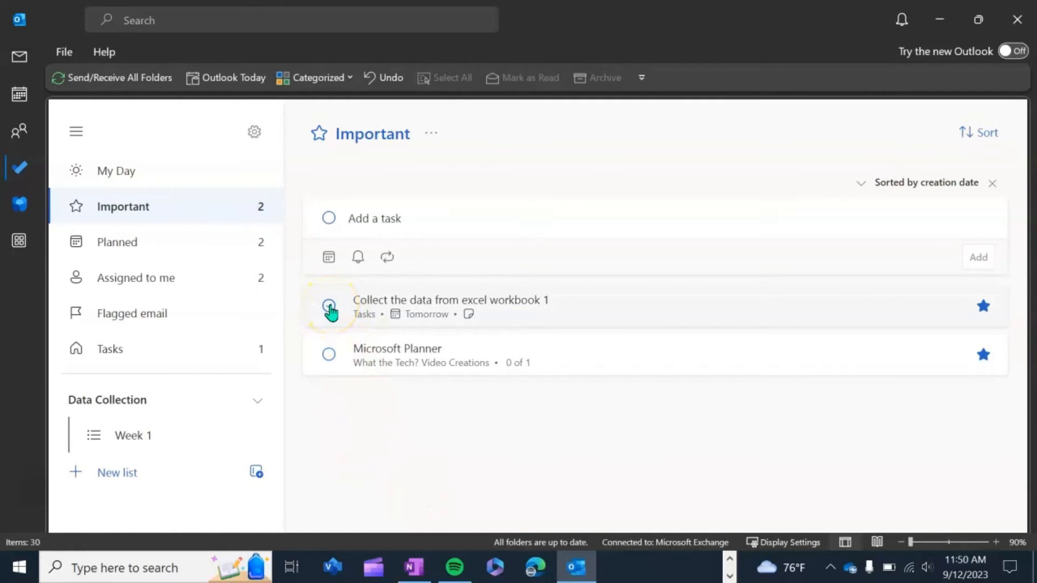
pyautogui.click(329, 307)
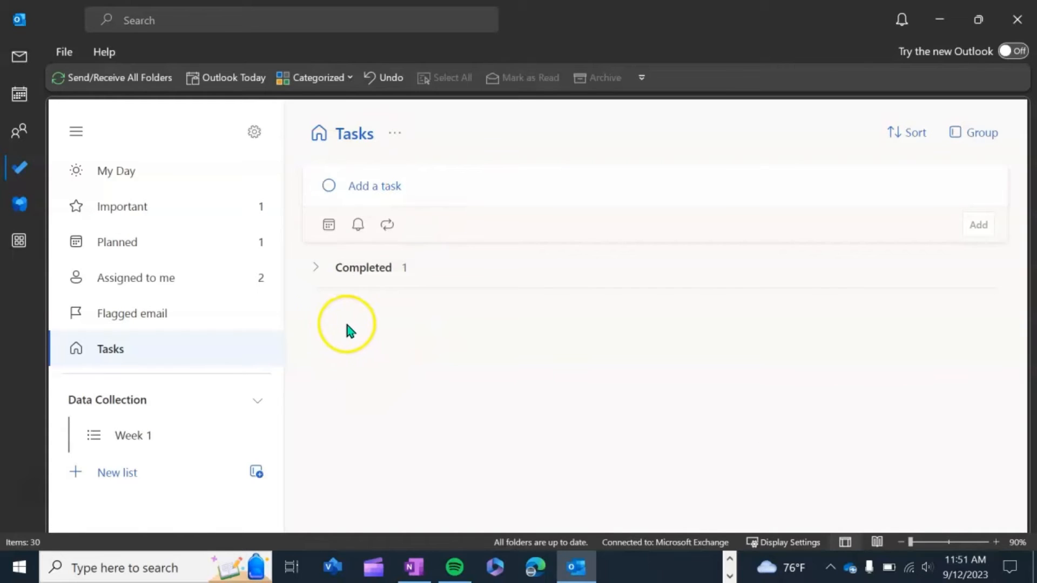
pyautogui.click(316, 268)
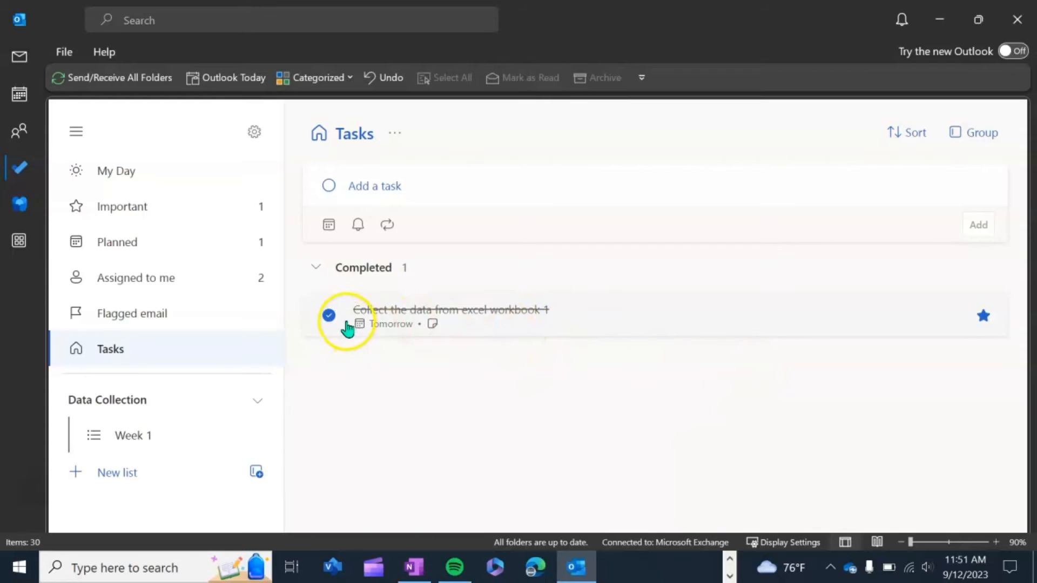
pyautogui.click(329, 315)
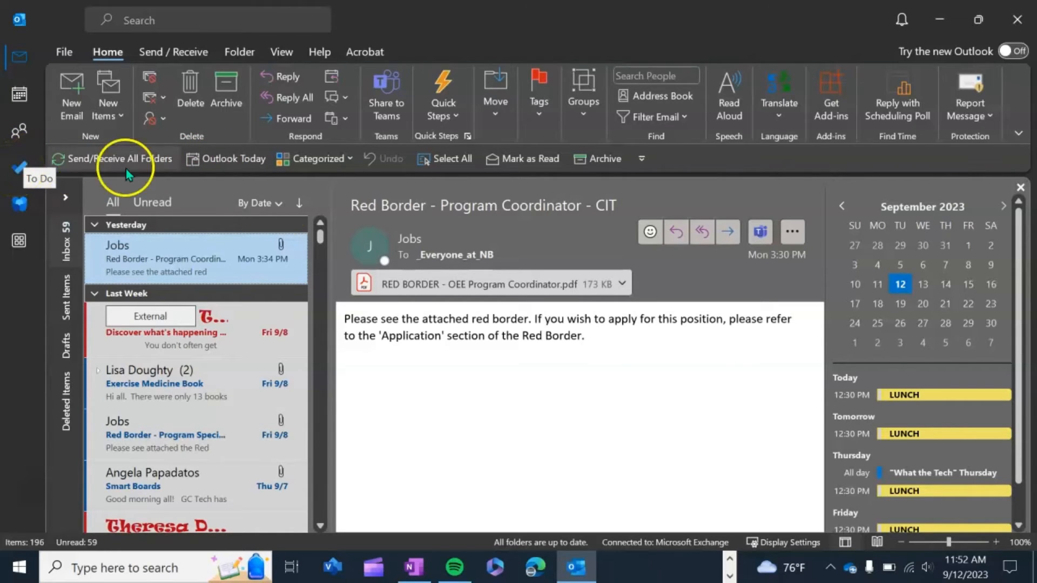
# - Add the Tasks section to the To-Do Bar beneath the calendar in the mail view
pyautogui.scroll(-1, 912, 296)
pyautogui.click(947, 190)
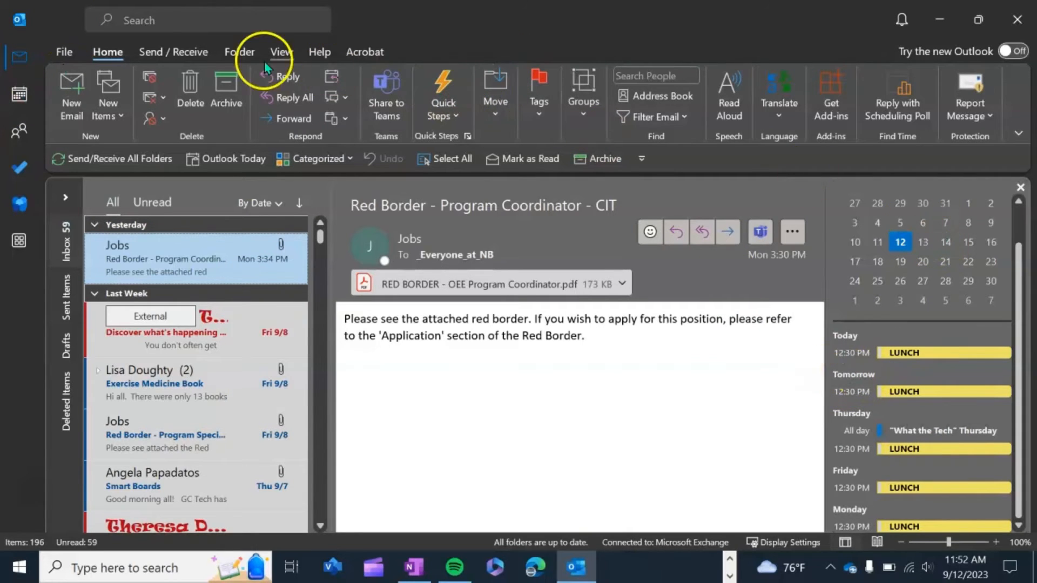
pyautogui.click(279, 52)
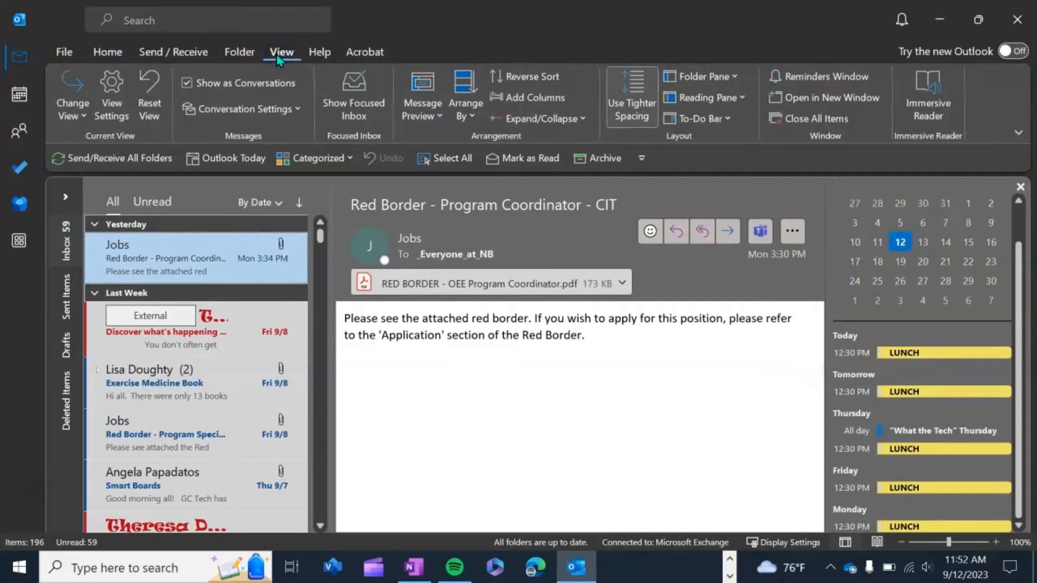
pyautogui.click(729, 118)
pyautogui.click(697, 189)
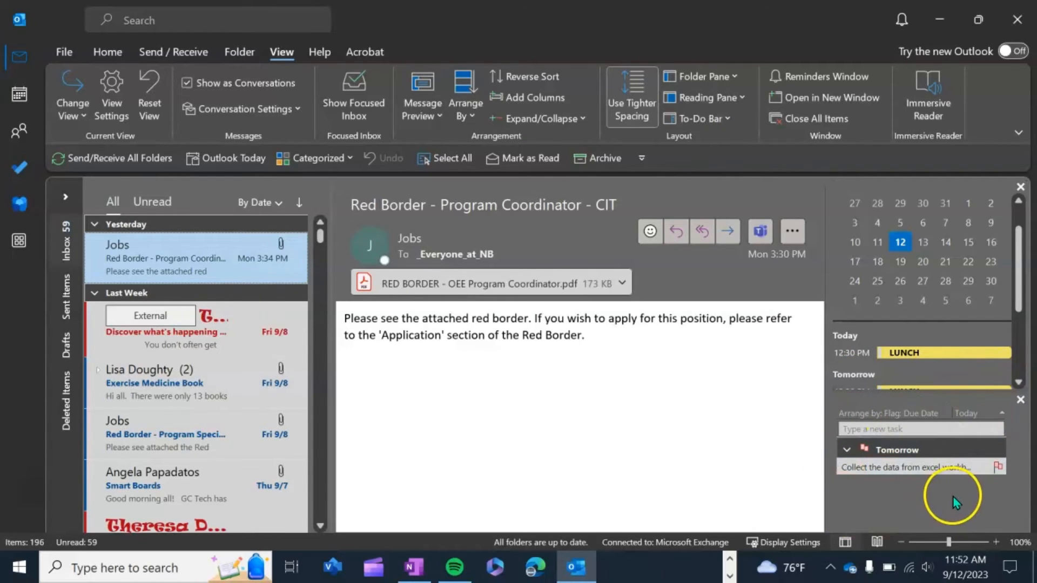
# - Switch to the calendar and show its To-Do Bar display options
pyautogui.click(19, 97)
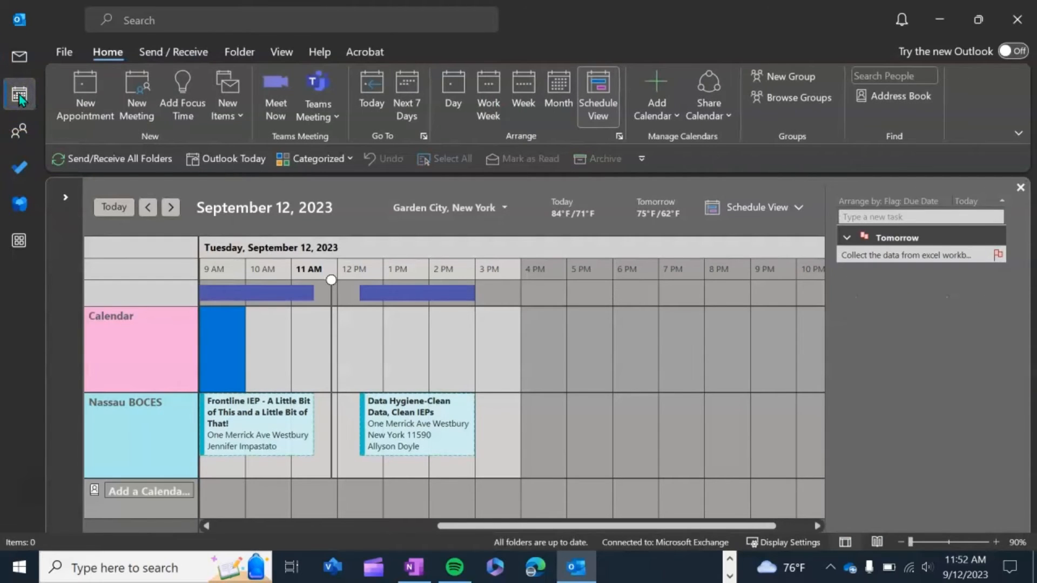
pyautogui.click(284, 52)
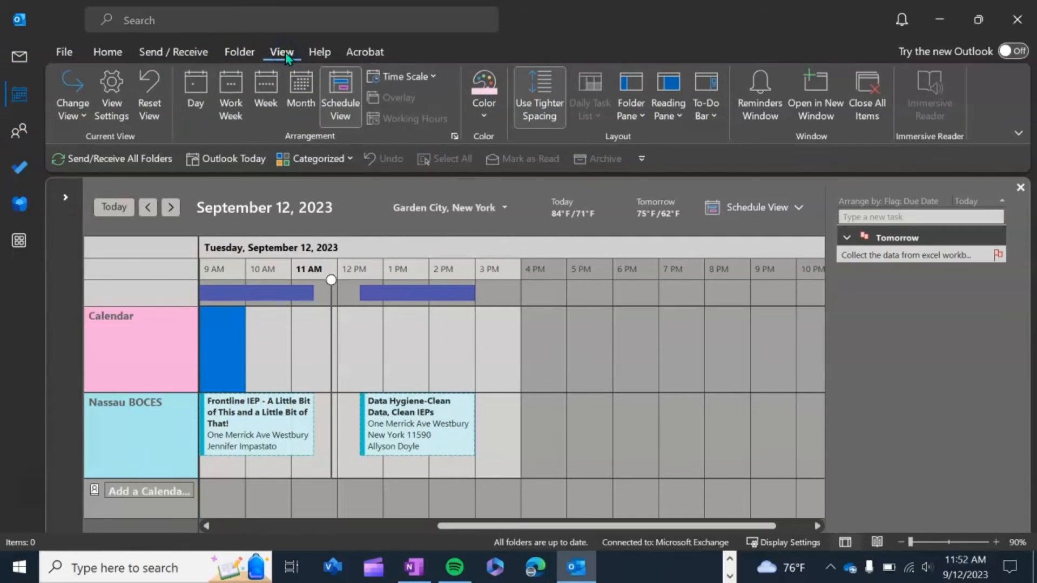
pyautogui.click(712, 112)
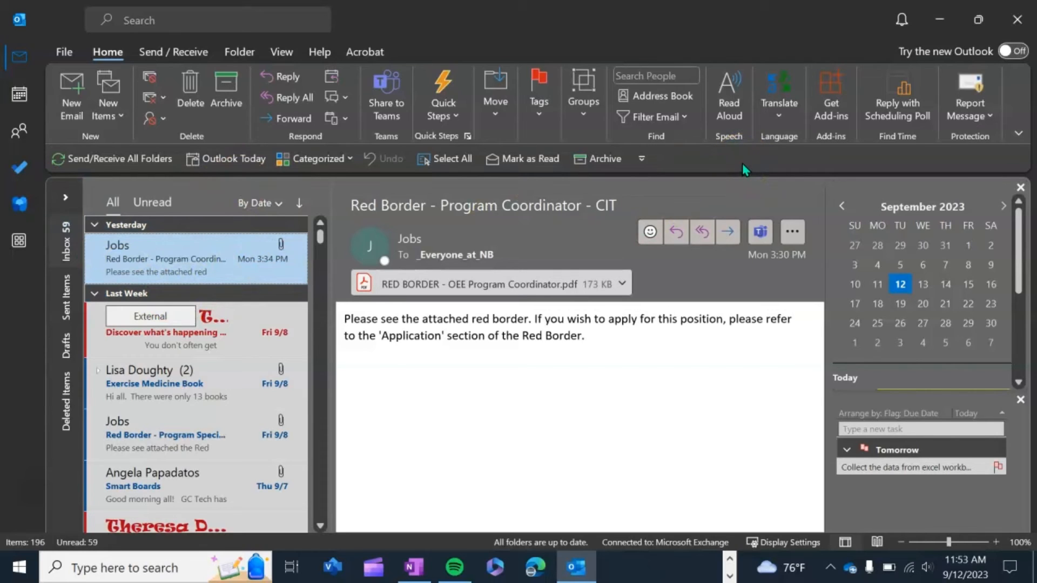
# - Open the details of the excel workbook task in To Do's Important list and look through its available categories
pyautogui.click(210, 160)
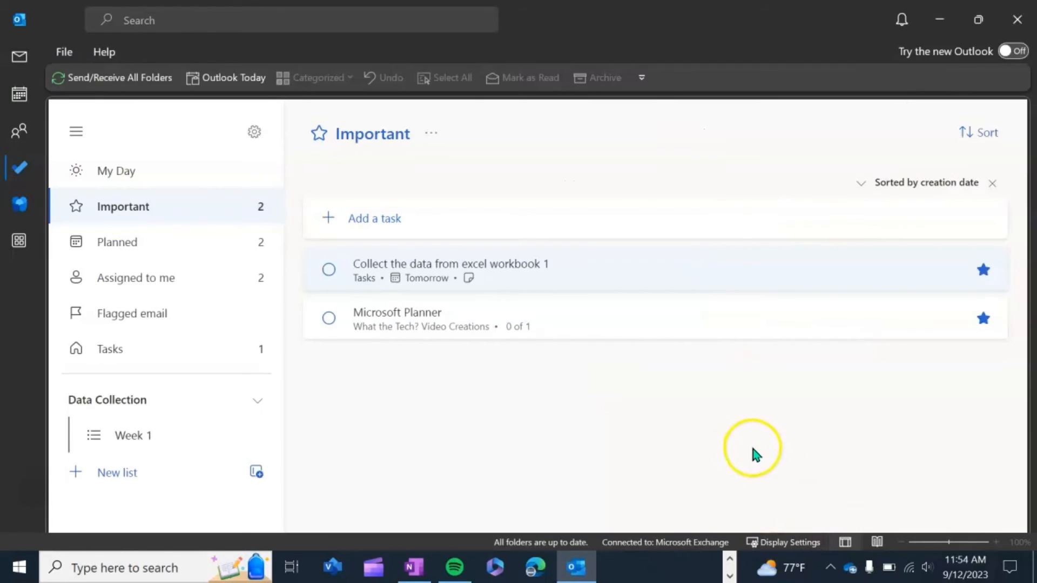
pyautogui.click(589, 259)
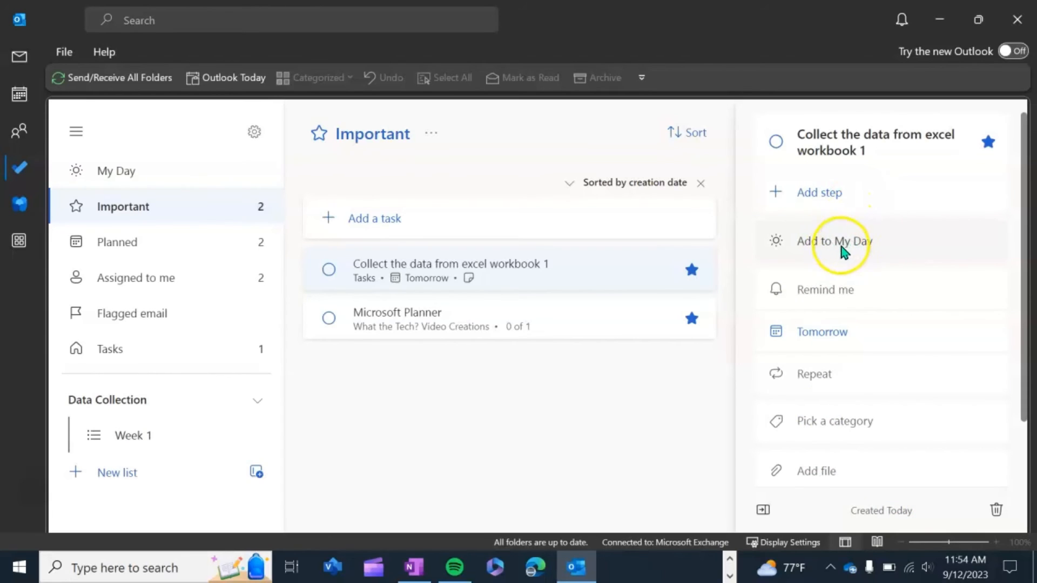
pyautogui.scroll(-2, 963, 305)
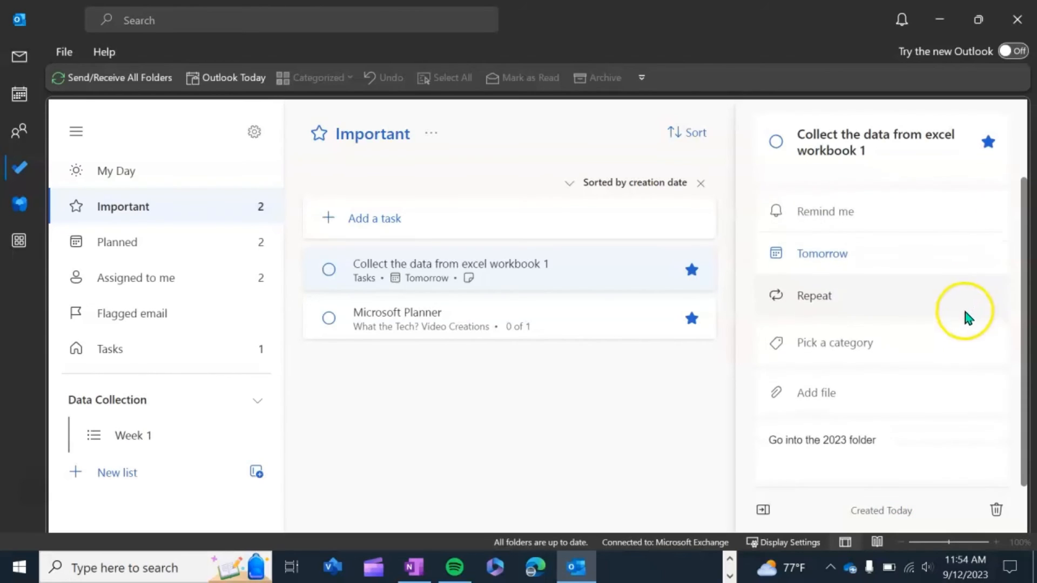
pyautogui.click(832, 342)
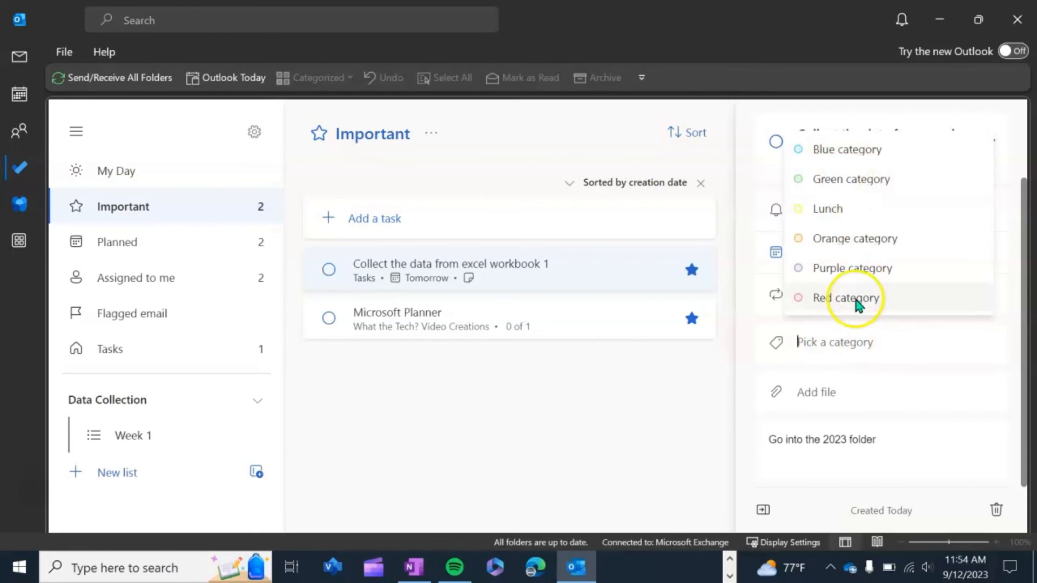
pyautogui.click(819, 342)
# - Attach the file "CST - Get Started with Microsoft Excel Workbook (1)" from the Excel folder to the task and review its details
pyautogui.click(815, 393)
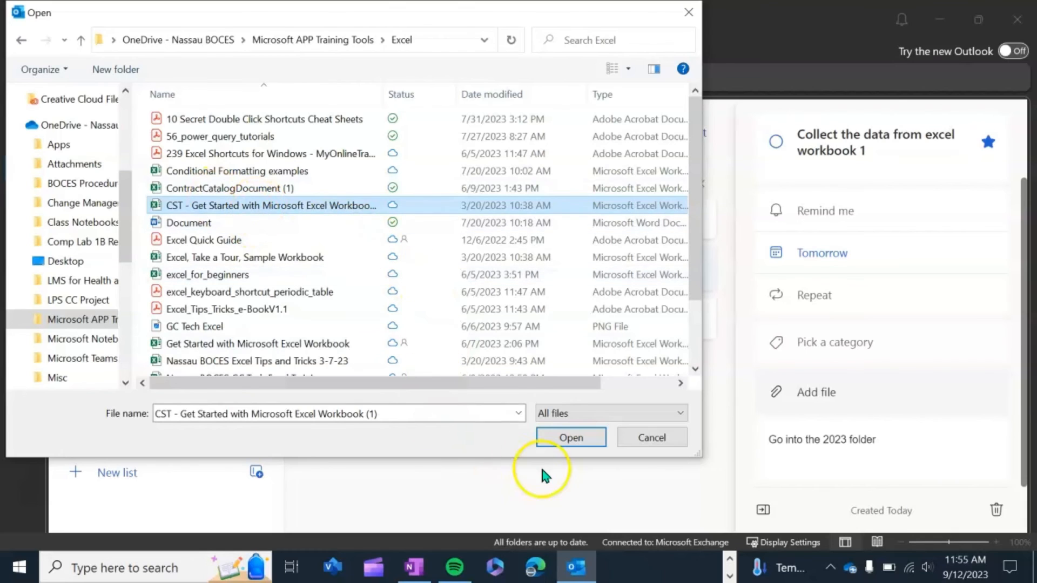
pyautogui.click(567, 438)
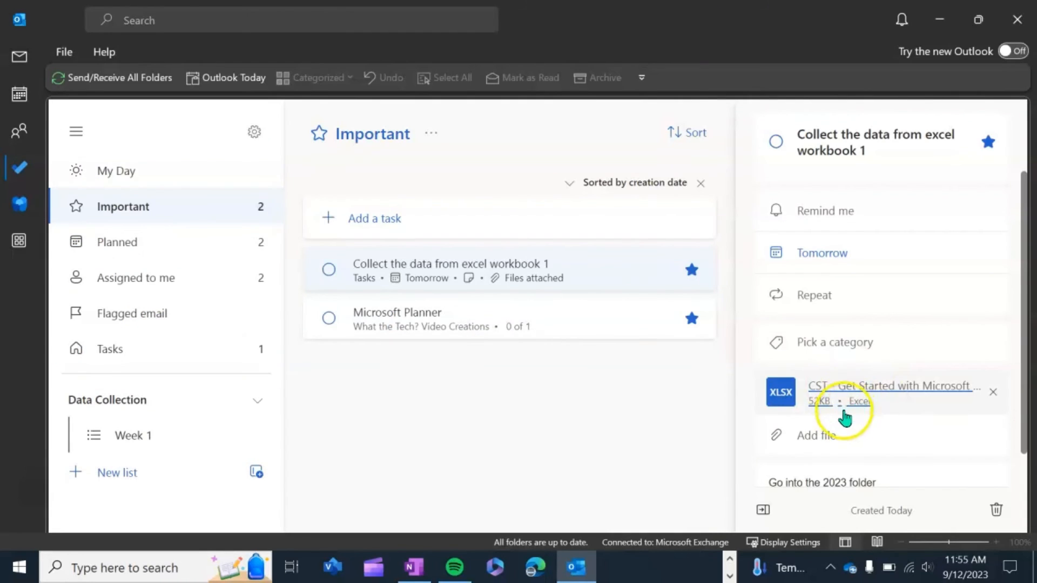
pyautogui.scroll(-1, 948, 412)
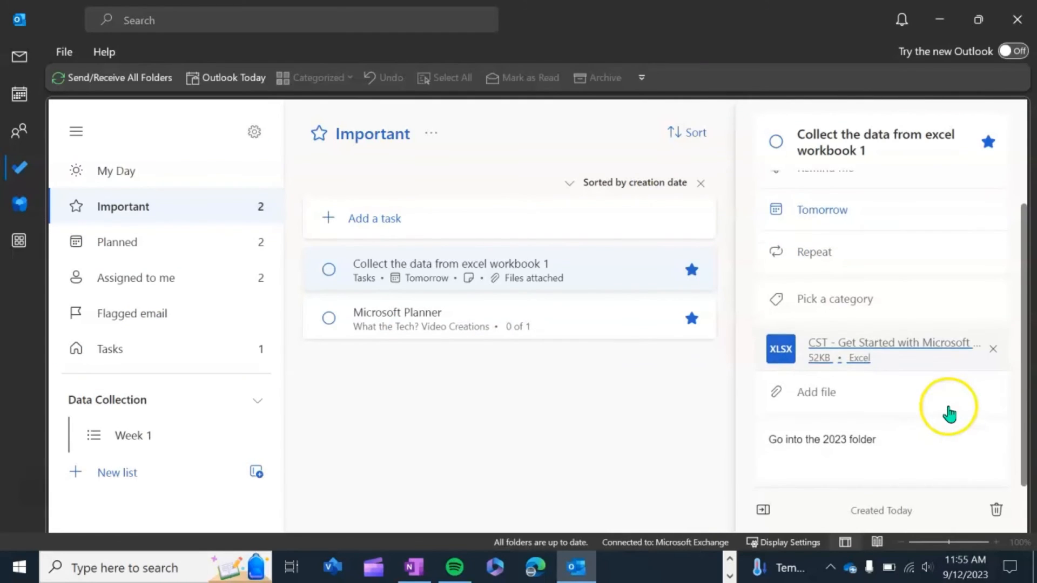
pyautogui.scroll(3, 956, 400)
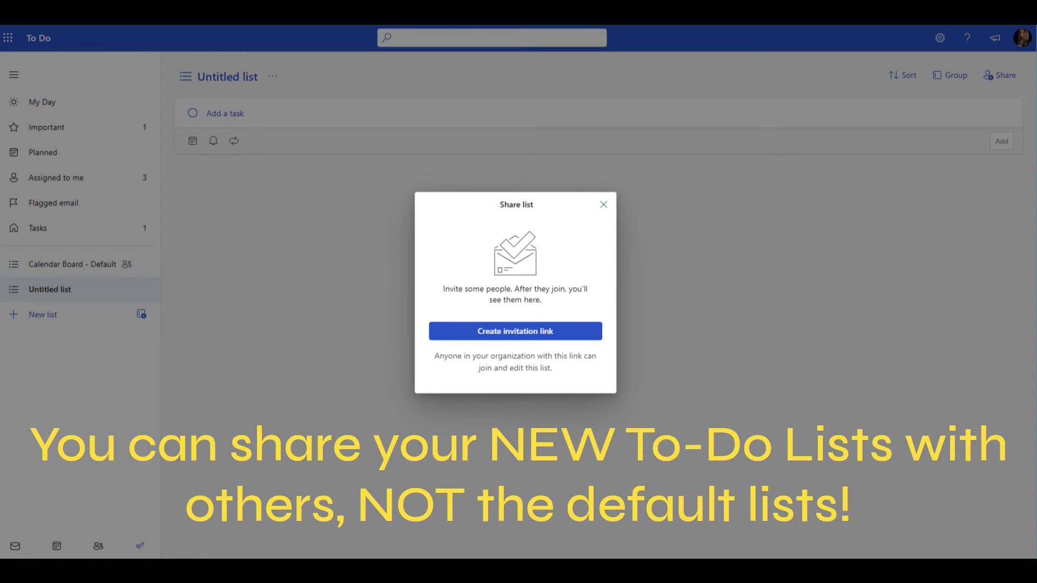